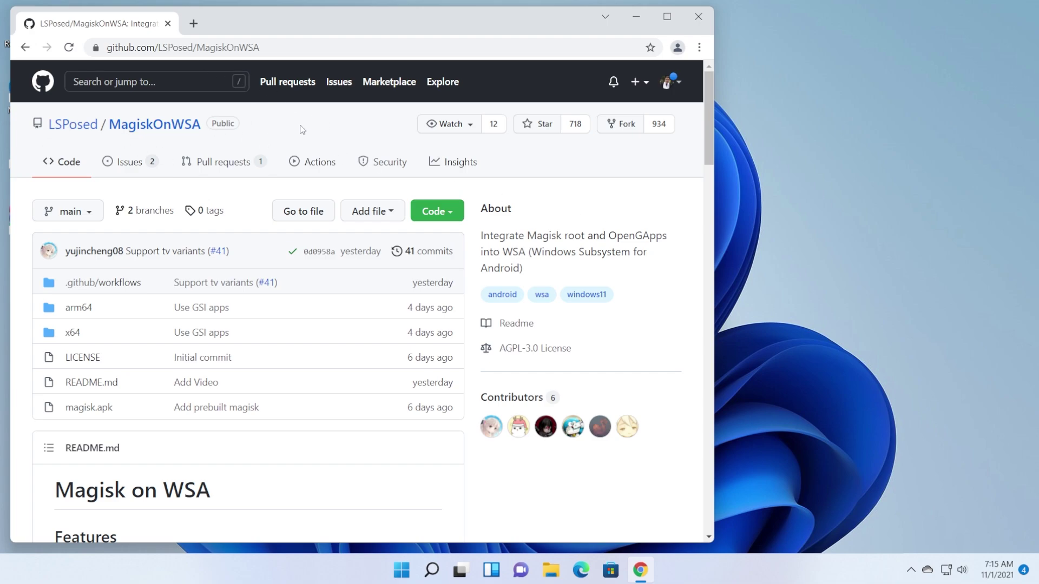
- Fork MagiskOnWSA and bring up the Run workflow options for its Magisk workflow
{"action": "left_click", "coordinate": [617, 127]}
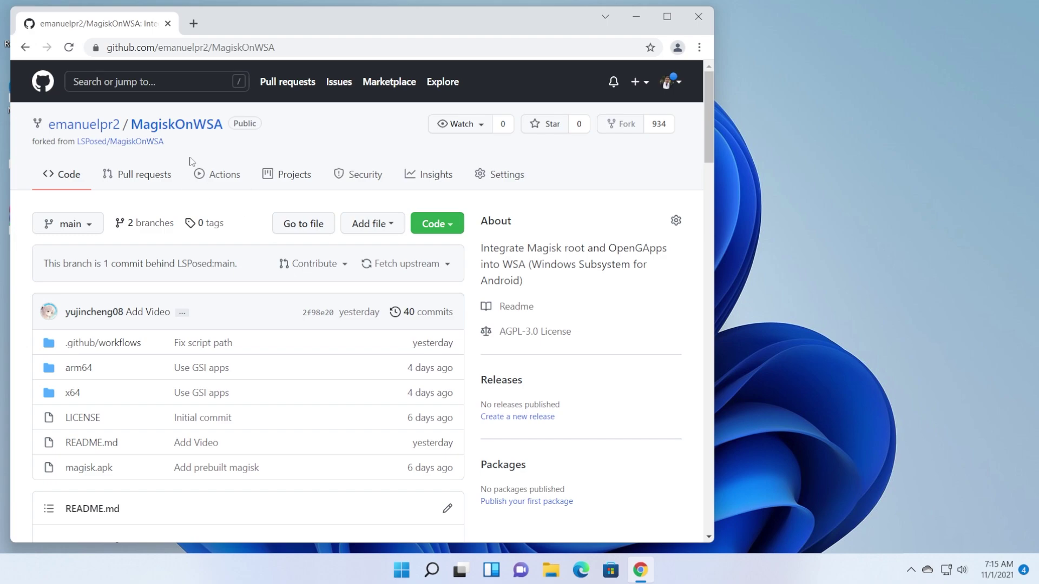
{"action": "left_click", "coordinate": [223, 180]}
{"action": "left_click", "coordinate": [81, 291]}
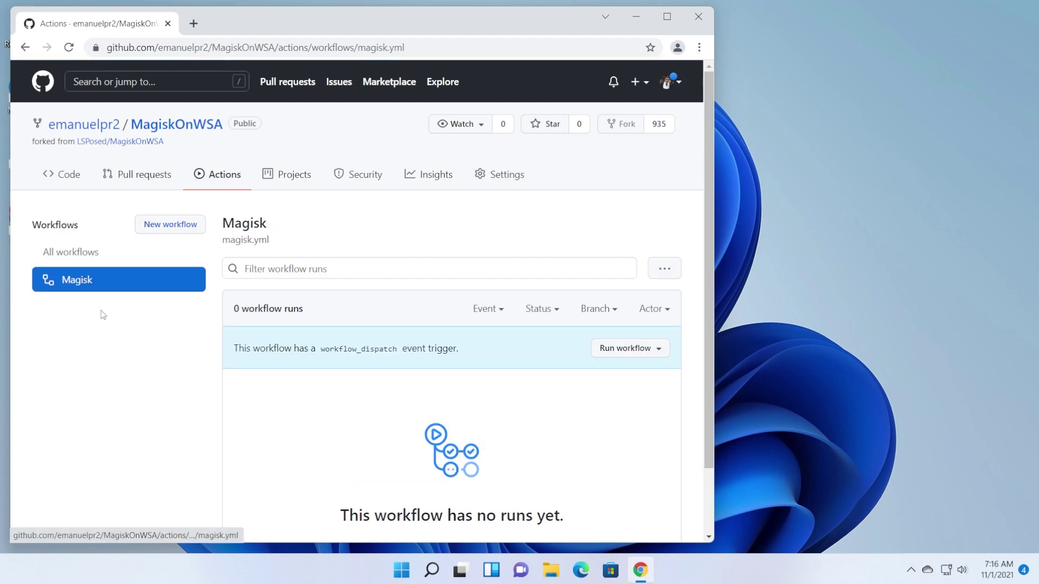
{"action": "left_click", "coordinate": [640, 351]}
{"action": "scroll", "coordinate": [481, 341], "scroll_direction": "down", "scroll_amount": 1}
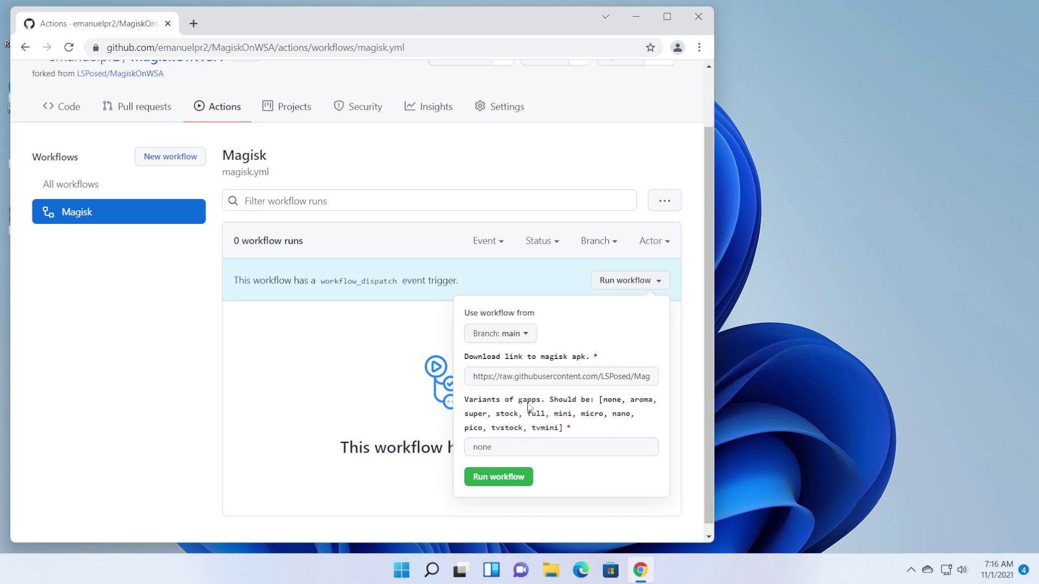
- Change the GApps variants field from none to pico
{"action": "double_click", "coordinate": [482, 447]}
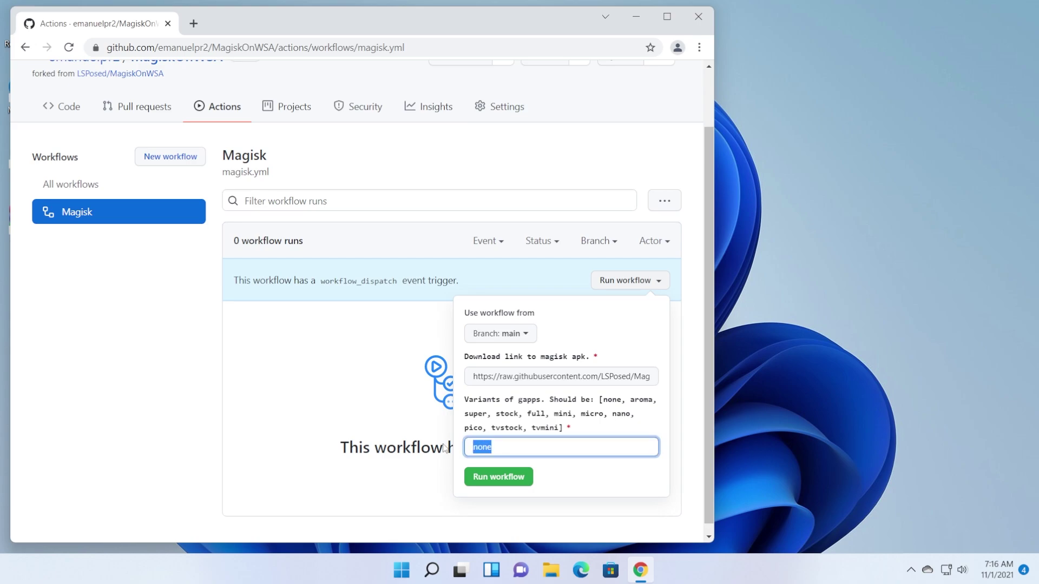
{"action": "type", "text": "pico"}
{"action": "key", "text": "ctrl+a"}
{"action": "type", "text": "pico"}
{"action": "key", "text": "ctrl+a"}
- Start the Magisk workflow run with the pico GApps variant
{"action": "type", "text": "pico"}
{"action": "left_click", "coordinate": [498, 477]}
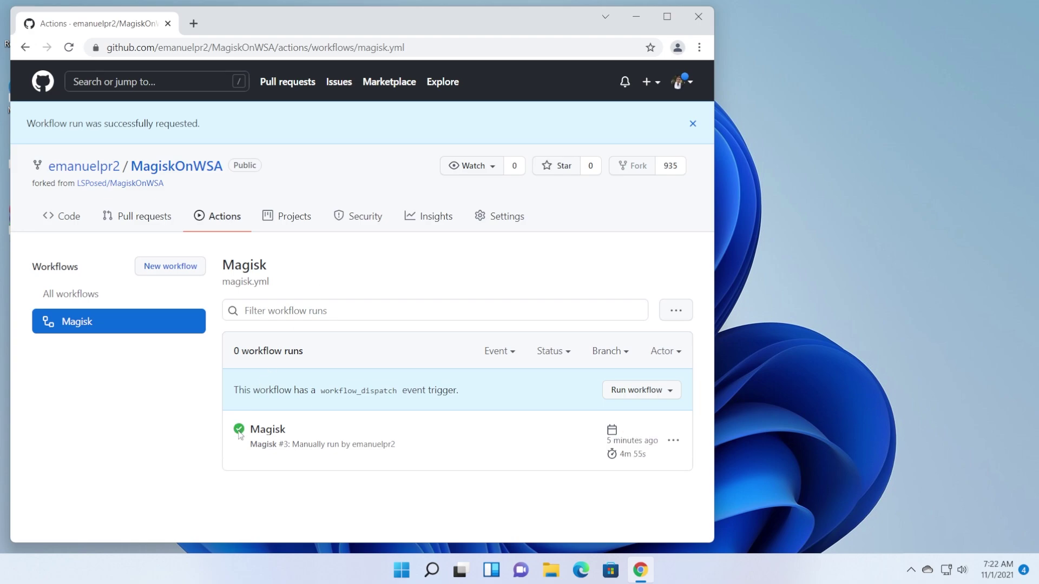
- Open the completed 4m 55s Magisk run and download its WSA-with-Magisk-GApps-pico_x64 artifact
{"action": "left_click_drag", "start_coordinate": [652, 457], "coordinate": [619, 454]}
{"action": "left_click", "coordinate": [619, 455]}
{"action": "left_click", "coordinate": [267, 429]}
{"action": "scroll", "coordinate": [712, 384], "scroll_direction": "down", "scroll_amount": 3}
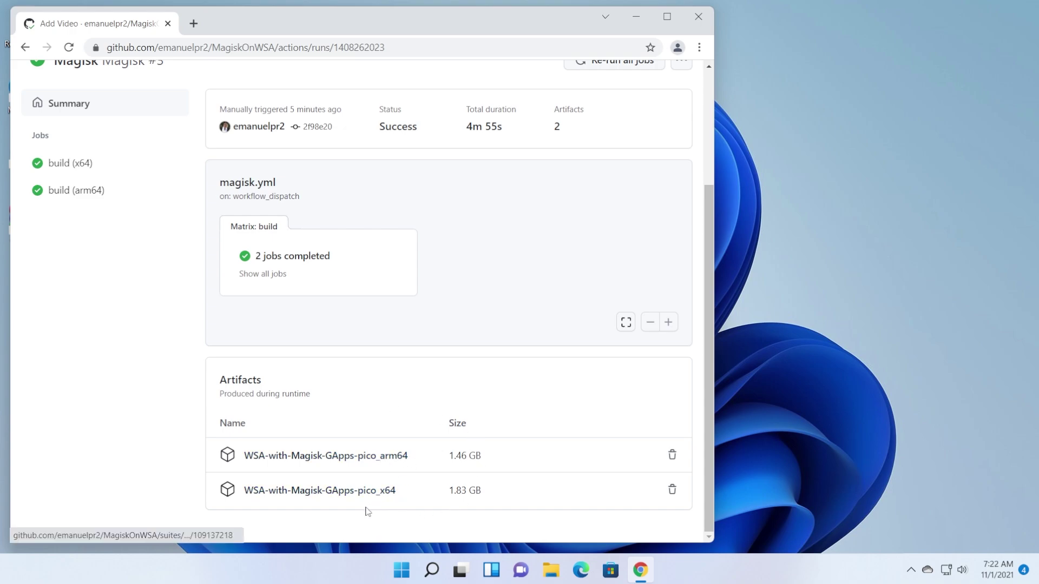
{"action": "left_click", "coordinate": [358, 493]}
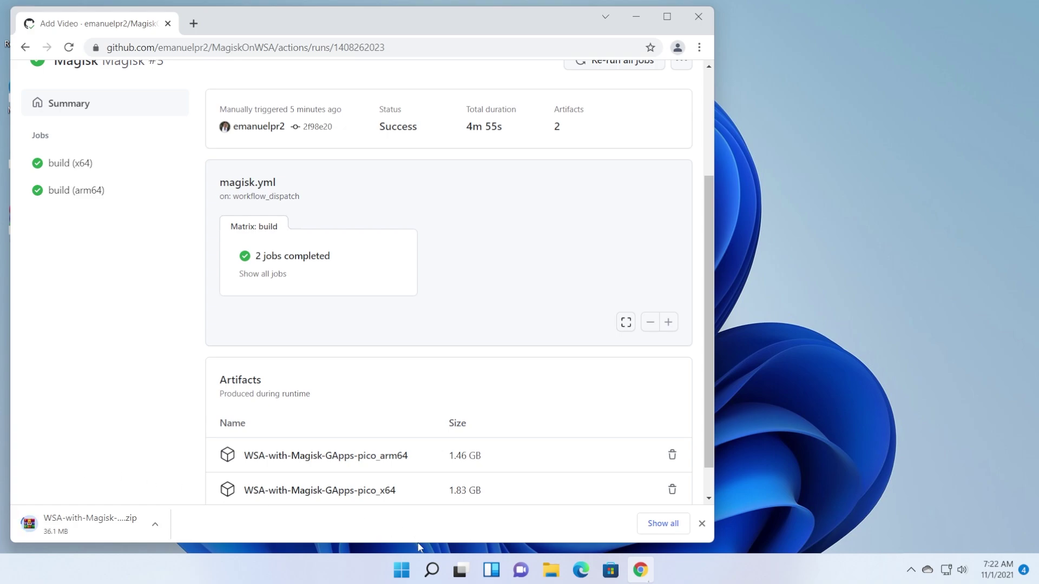
- Find Developer settings via 'deve' in Settings, switch Developer Mode on, confirm Yes, and close Settings
{"action": "mouse_move", "coordinate": [433, 570]}
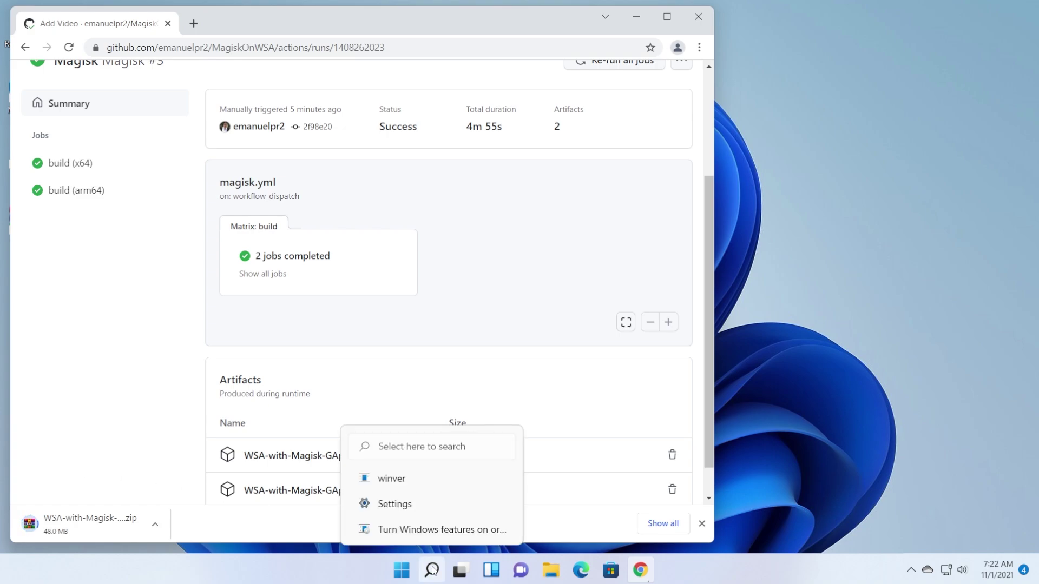
{"action": "left_click", "coordinate": [433, 570]}
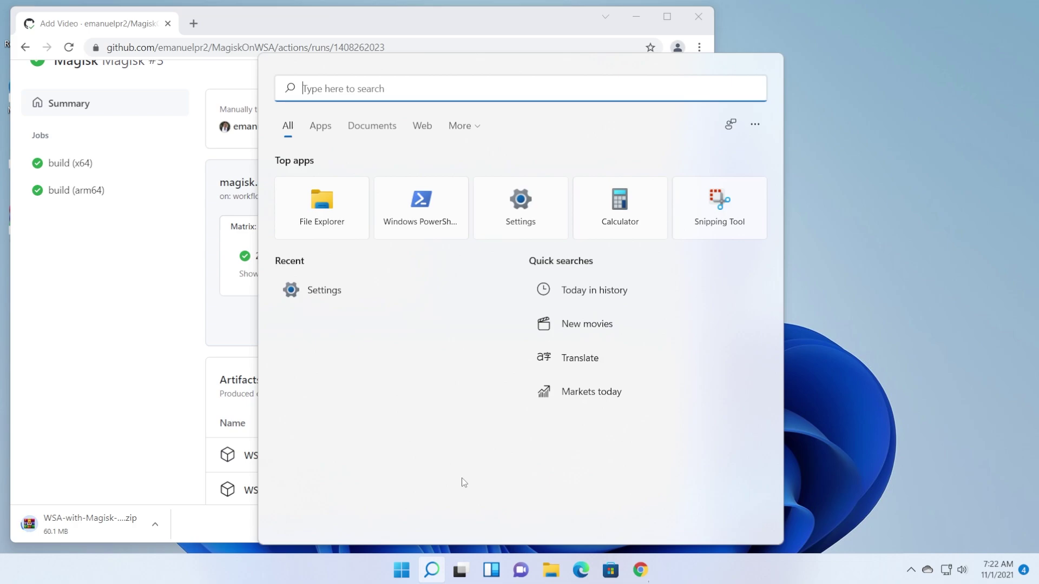
{"action": "left_click", "coordinate": [336, 290]}
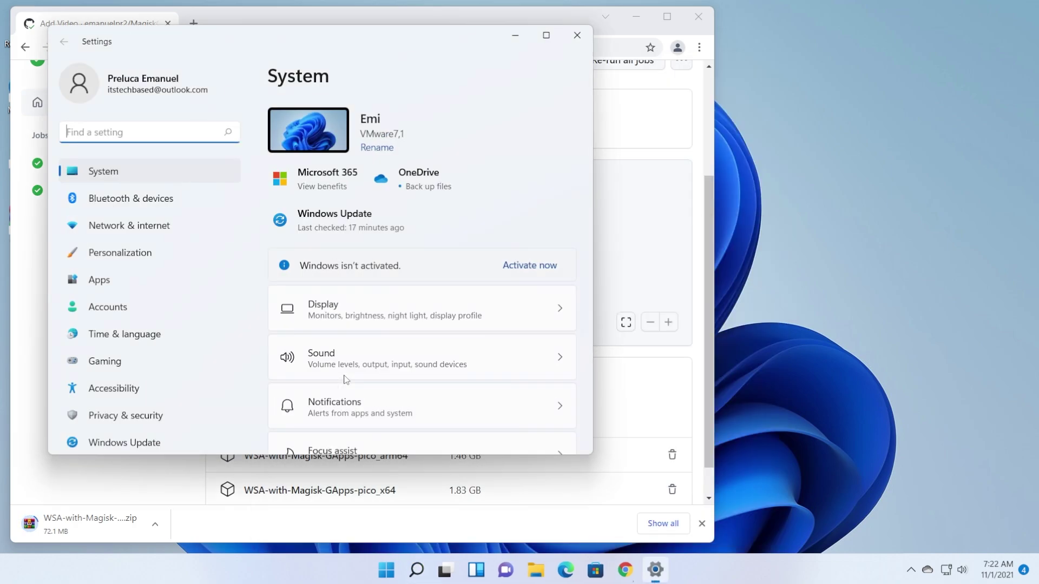
{"action": "type", "text": "deve"}
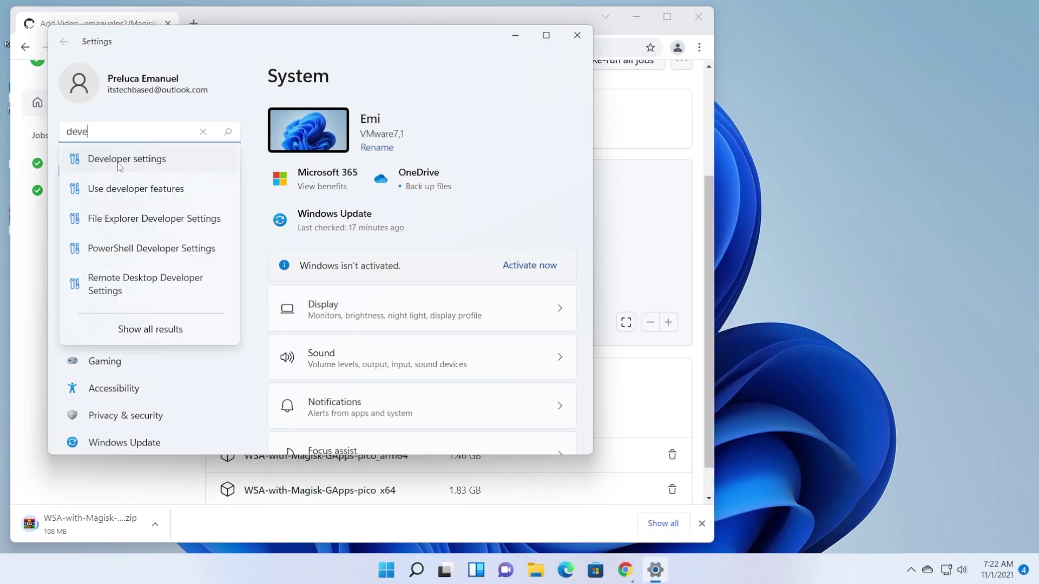
{"action": "key", "text": "Return"}
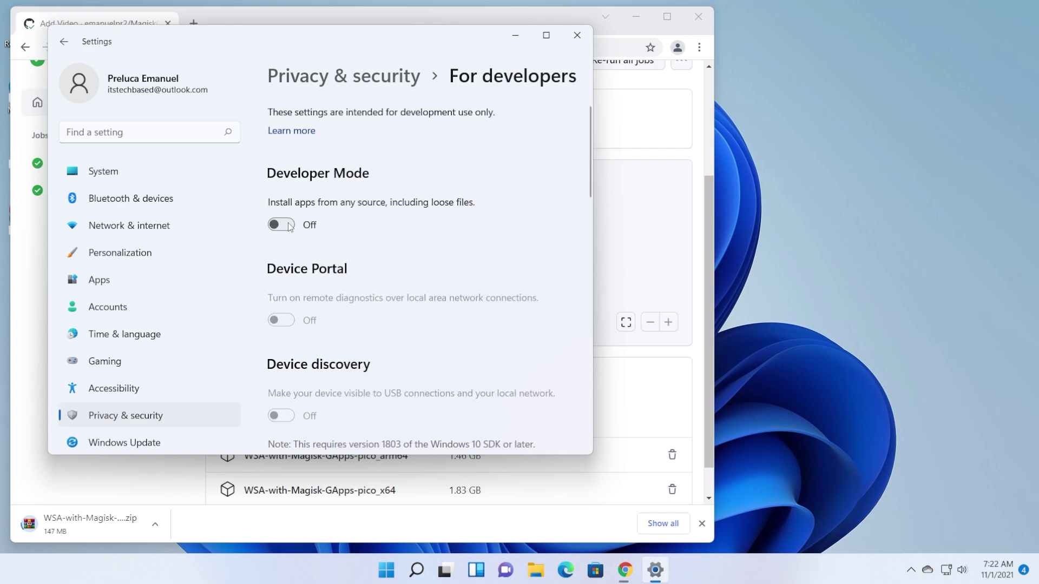
{"action": "left_click", "coordinate": [291, 226]}
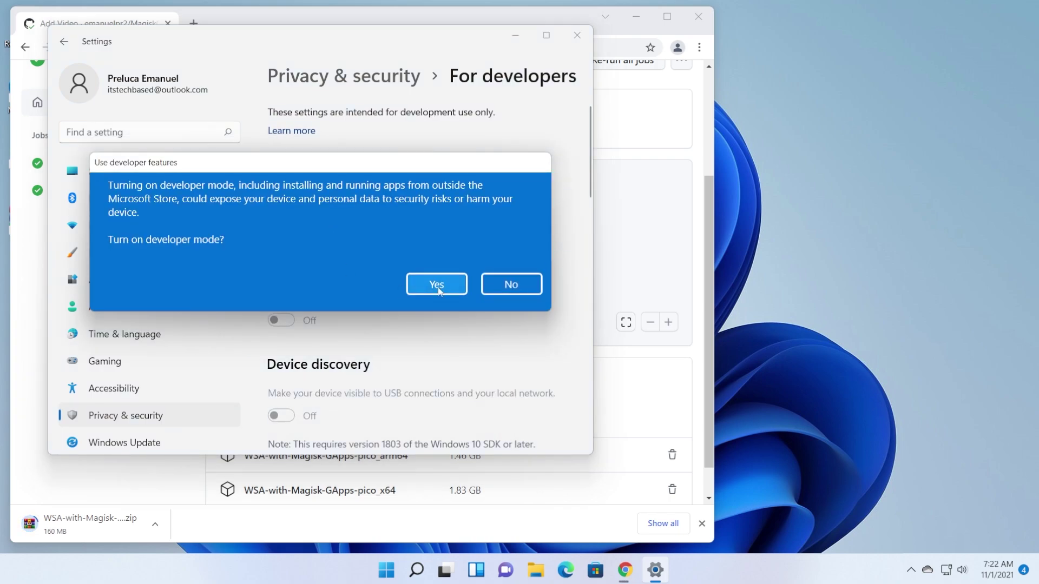
{"action": "left_click", "coordinate": [435, 283]}
{"action": "key", "text": "alt+F4"}
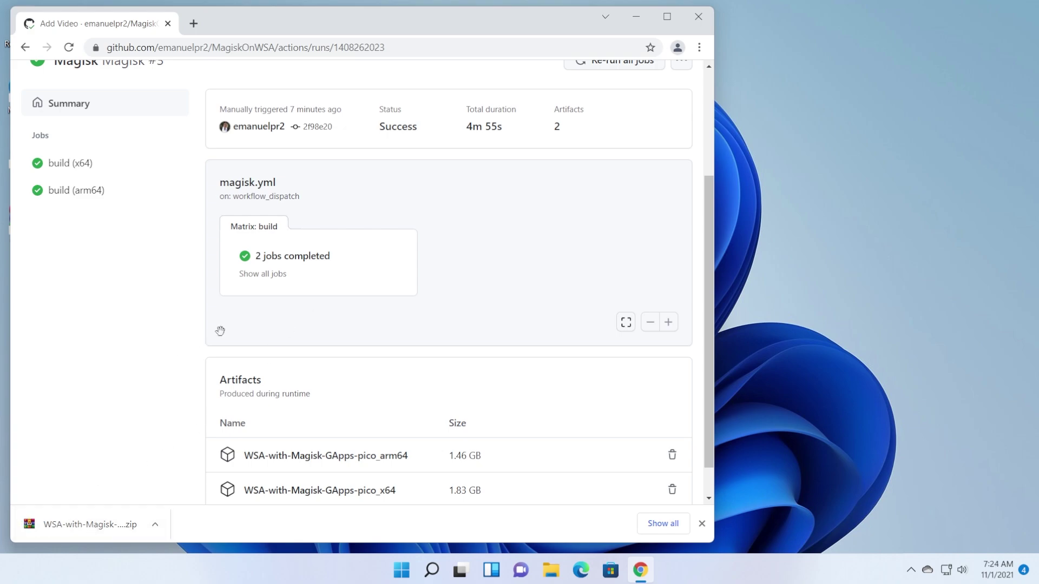
- Move the downloaded pico x64 zip to the desktop and extract it to WSA-with-Magisk-GApps-pico_x64\
{"action": "left_click", "coordinate": [635, 20]}
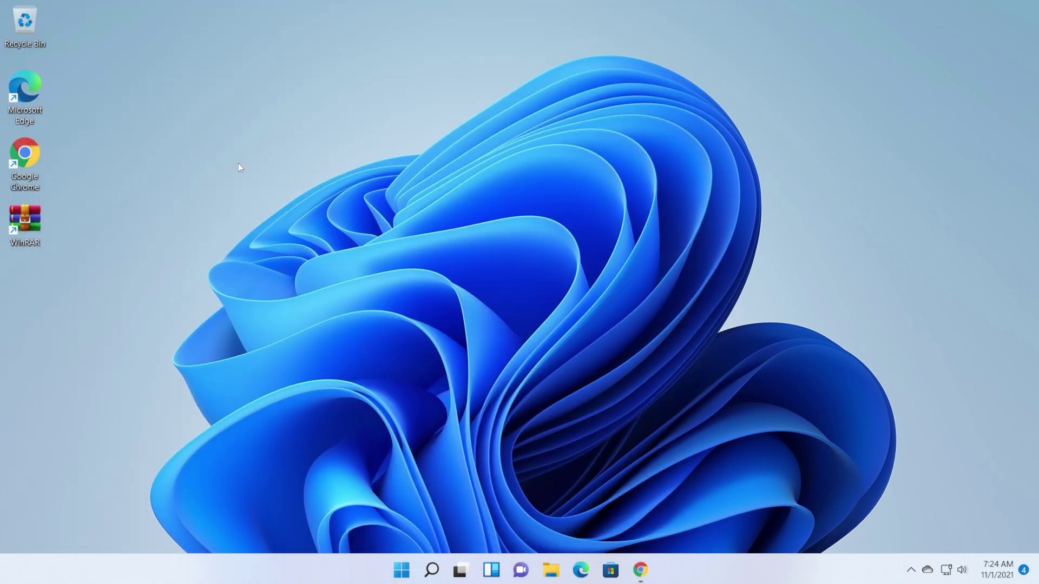
{"action": "left_click_drag", "start_coordinate": [346, 239], "coordinate": [282, 222]}
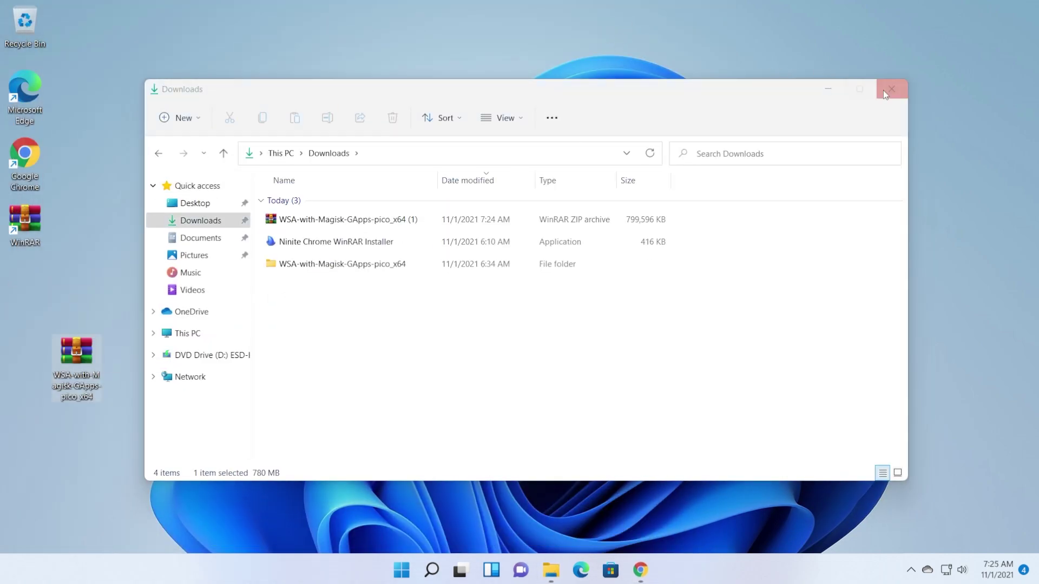
{"action": "left_click", "coordinate": [891, 89]}
{"action": "right_click", "coordinate": [278, 222]}
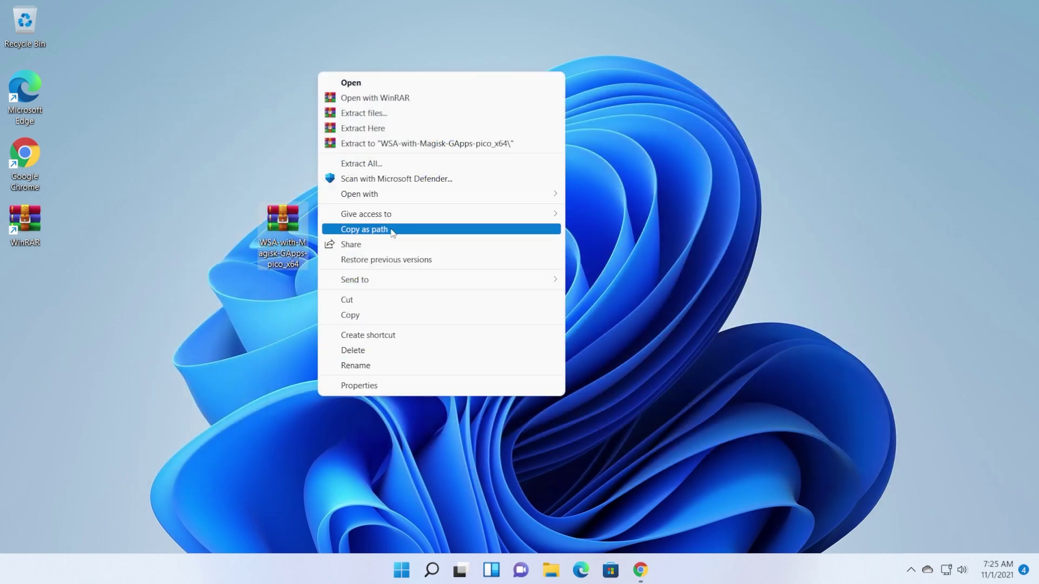
{"action": "left_click", "coordinate": [412, 143]}
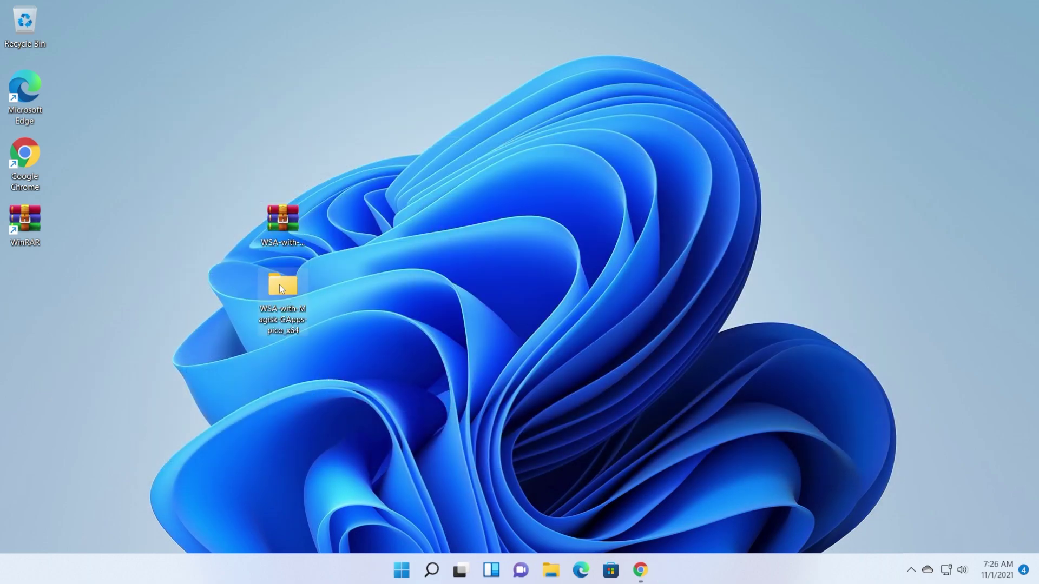
- Open the extracted folder, auto-fit the Type column, and bring up the Install script's context menu
{"action": "double_click", "coordinate": [280, 283]}
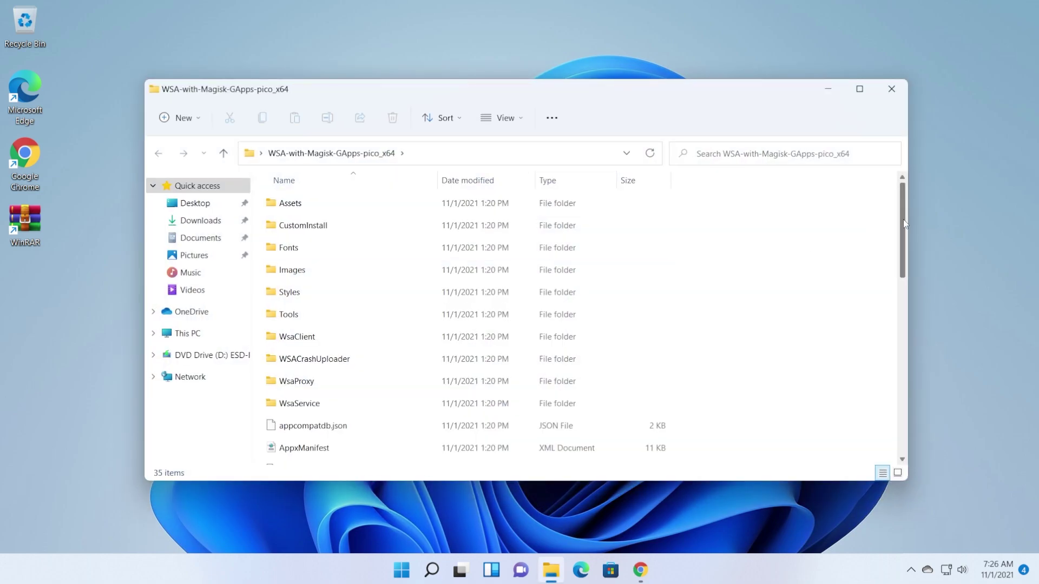
{"action": "scroll", "coordinate": [904, 219], "scroll_direction": "down", "scroll_amount": 7}
{"action": "scroll", "coordinate": [884, 301], "scroll_direction": "up", "scroll_amount": 7}
{"action": "scroll", "coordinate": [911, 330], "scroll_direction": "down", "scroll_amount": 4}
{"action": "scroll", "coordinate": [374, 265], "scroll_direction": "up", "scroll_amount": 1}
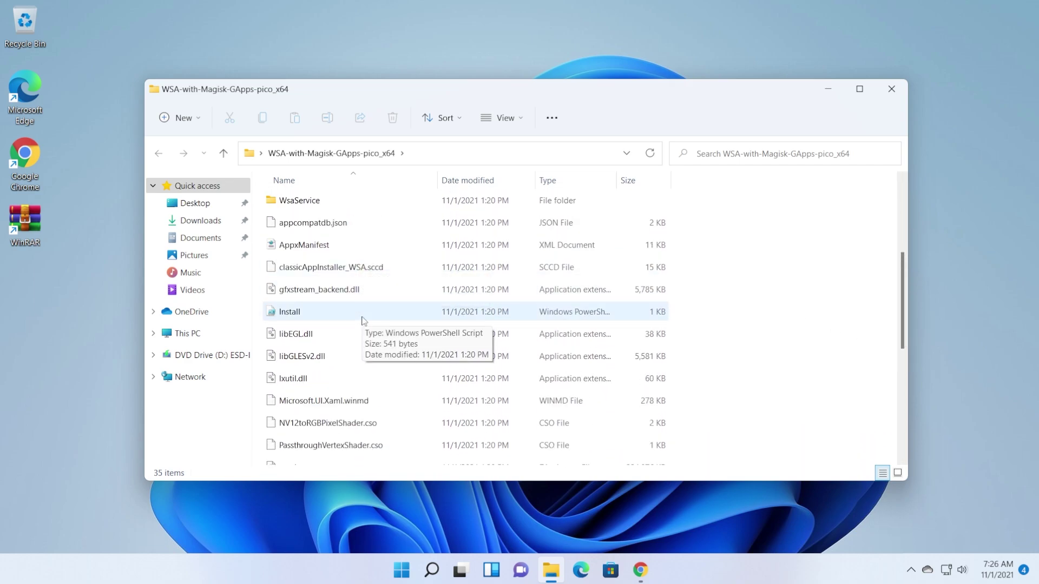
{"action": "left_click", "coordinate": [307, 317]}
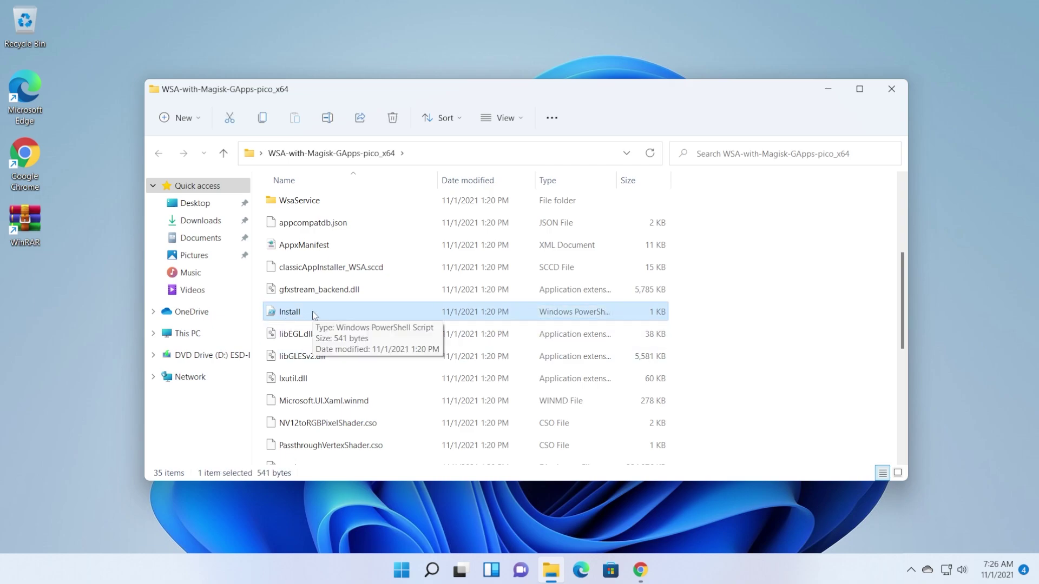
{"action": "double_click", "coordinate": [616, 180]}
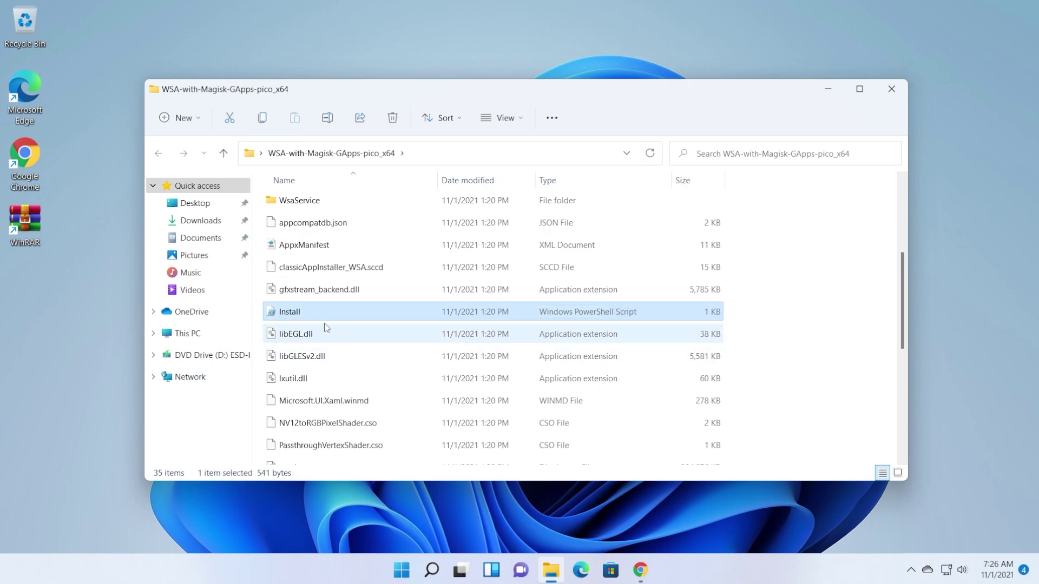
{"action": "right_click", "coordinate": [300, 314]}
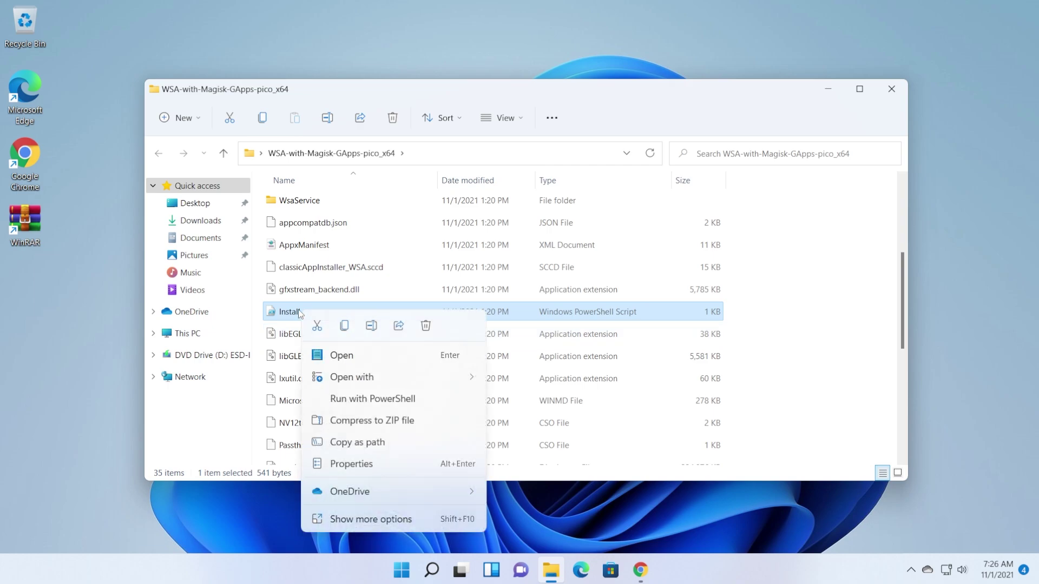
- Run the Install script with PowerShell, accepting the policy change for all and administrator elevation
{"action": "left_click", "coordinate": [352, 403]}
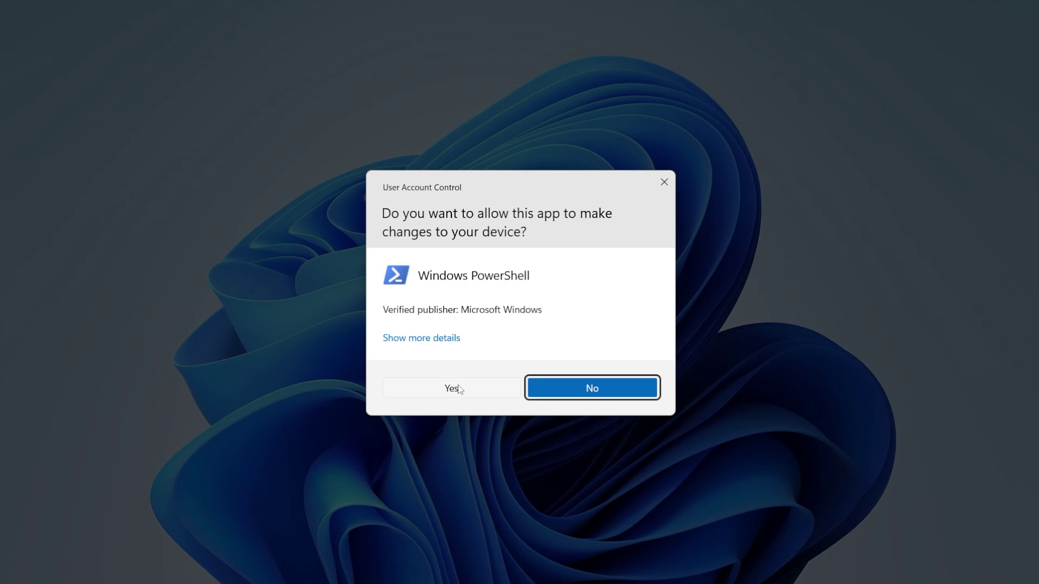
{"action": "left_click", "coordinate": [454, 389]}
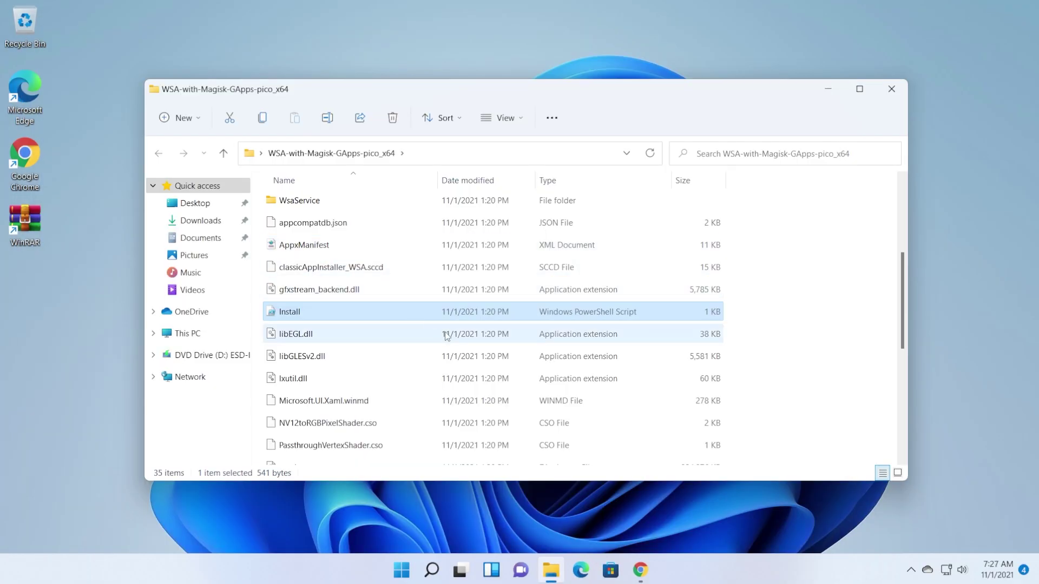
{"action": "left_click", "coordinate": [814, 286]}
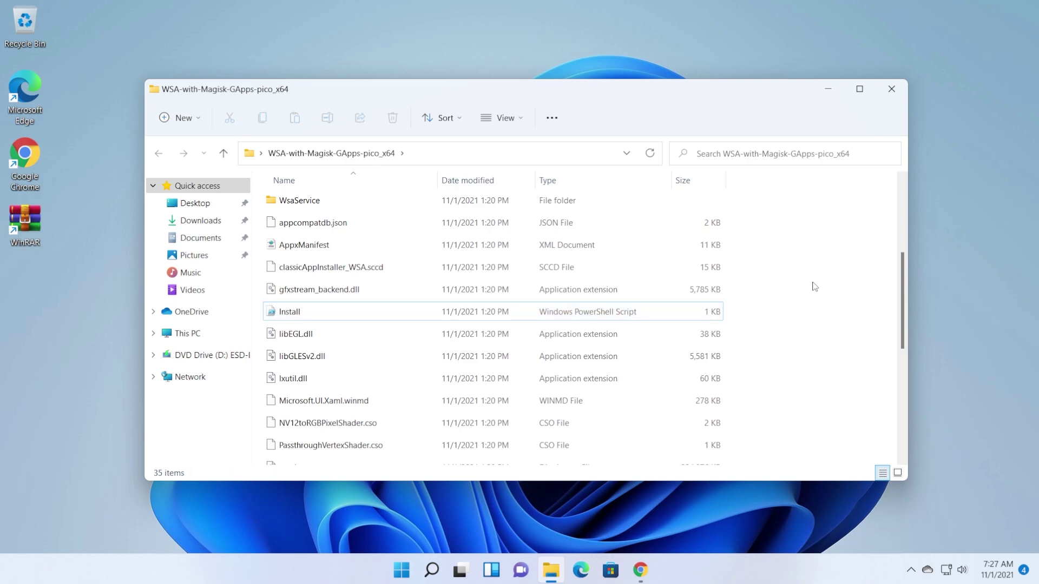
- Launch Windows Subsystem for Android from search and turn Developer mode on
{"action": "left_click", "coordinate": [891, 88]}
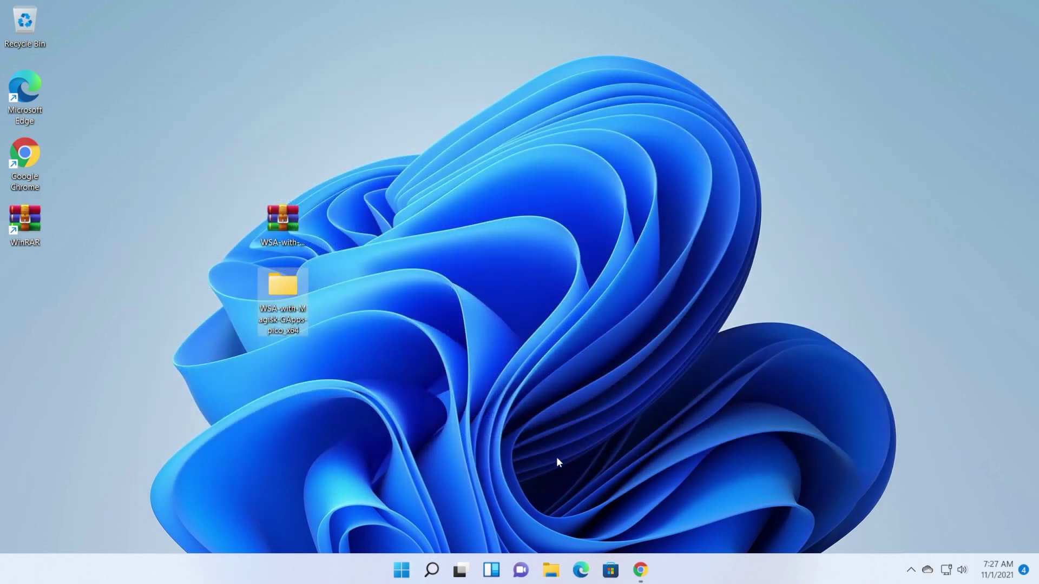
{"action": "left_click", "coordinate": [431, 569]}
{"action": "type", "text": "windows su"}
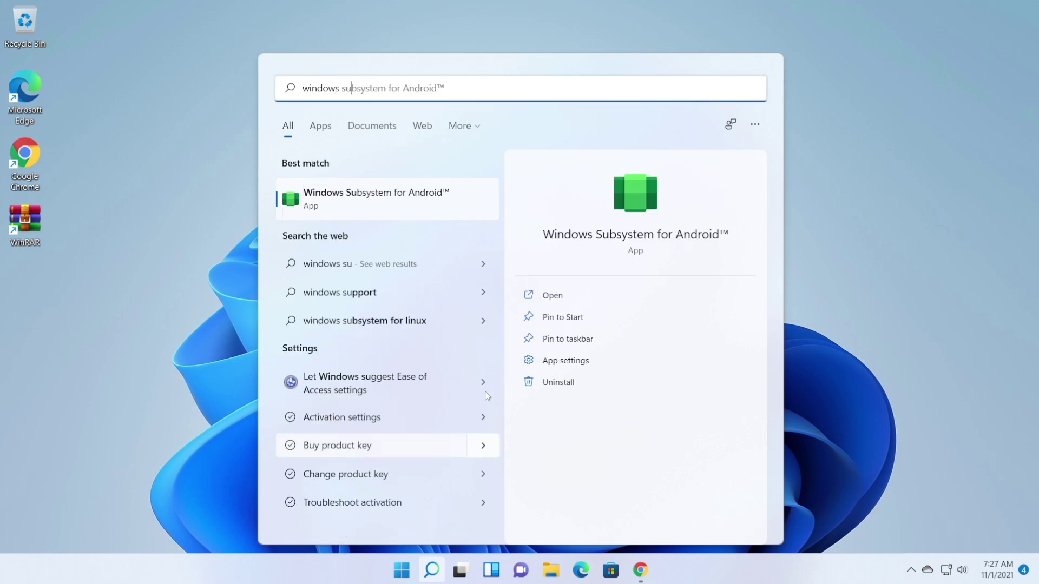
{"action": "left_click", "coordinate": [376, 205]}
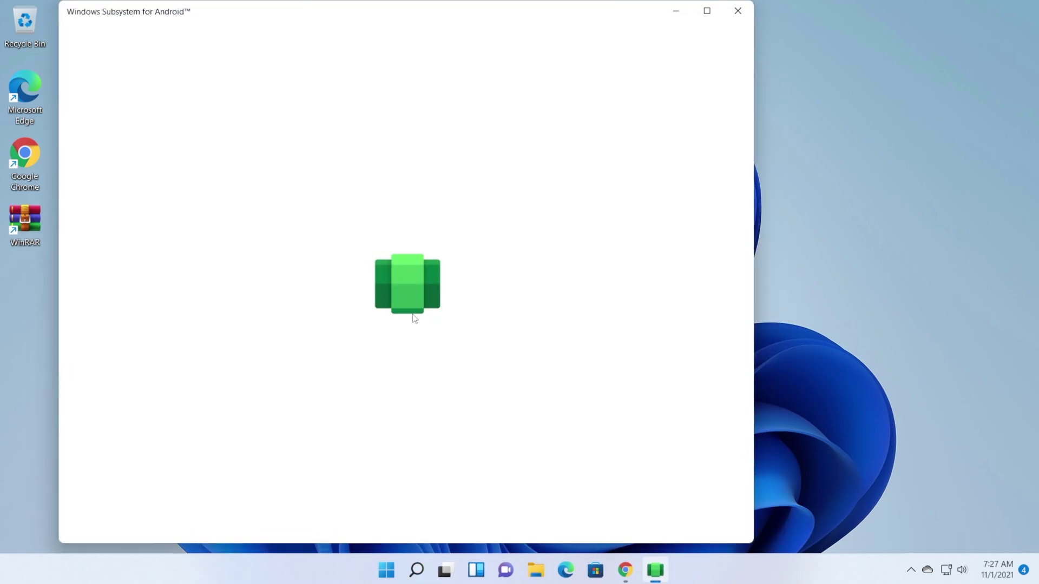
{"action": "left_click", "coordinate": [704, 401]}
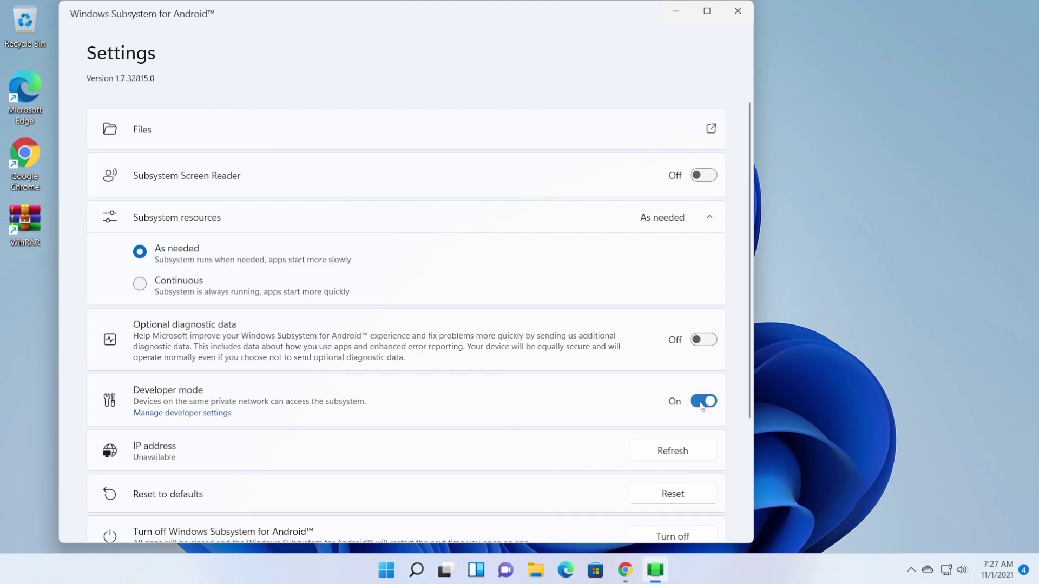
- Decline diagnostic data, allow the firewall access, and refresh to show the 127.0.0.1:58526 address
{"action": "left_click", "coordinate": [208, 414]}
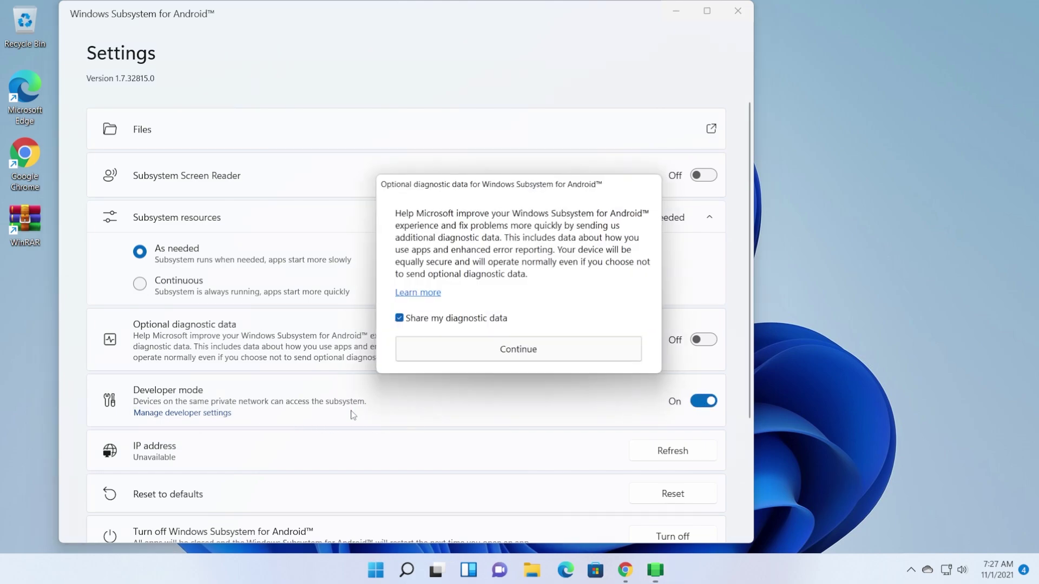
{"action": "left_click", "coordinate": [397, 320]}
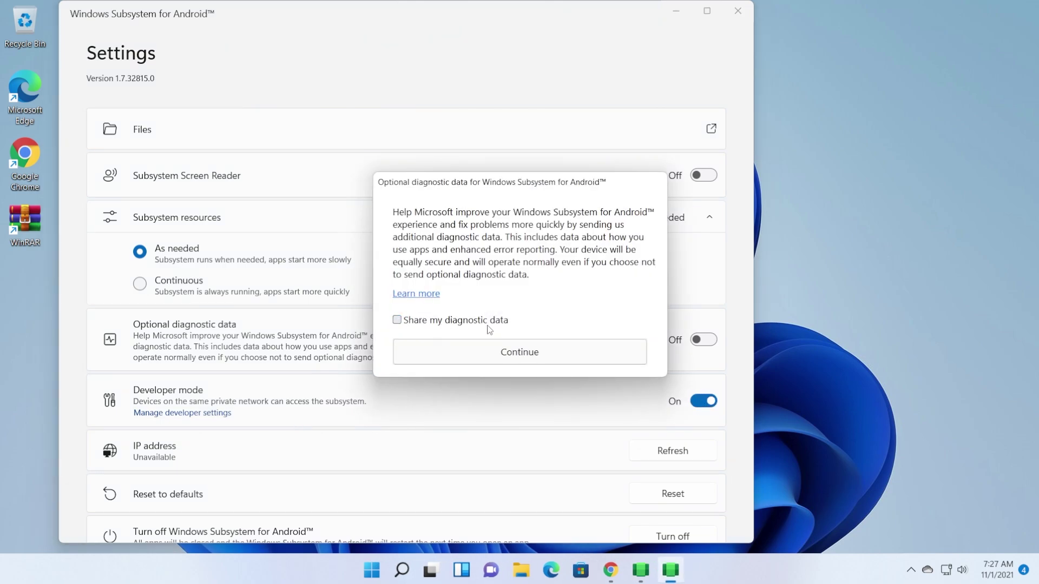
{"action": "left_click", "coordinate": [502, 354]}
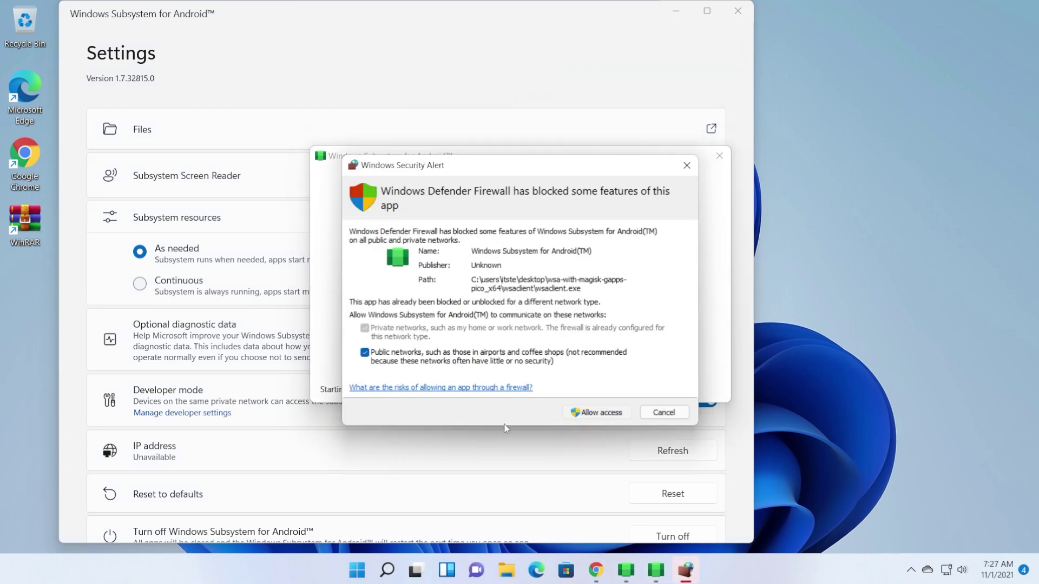
{"action": "key", "text": "Return"}
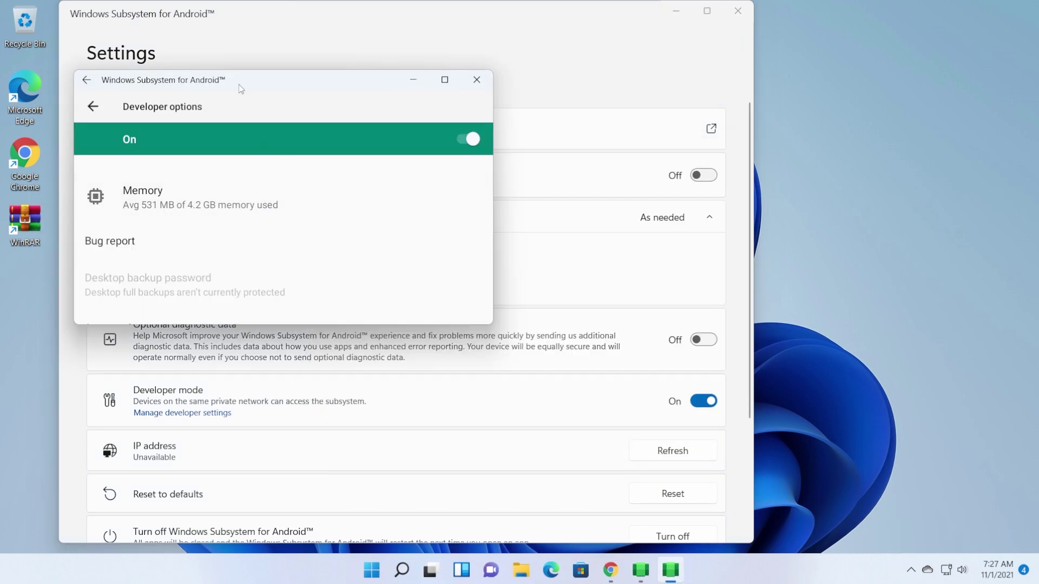
{"action": "left_click", "coordinate": [476, 80]}
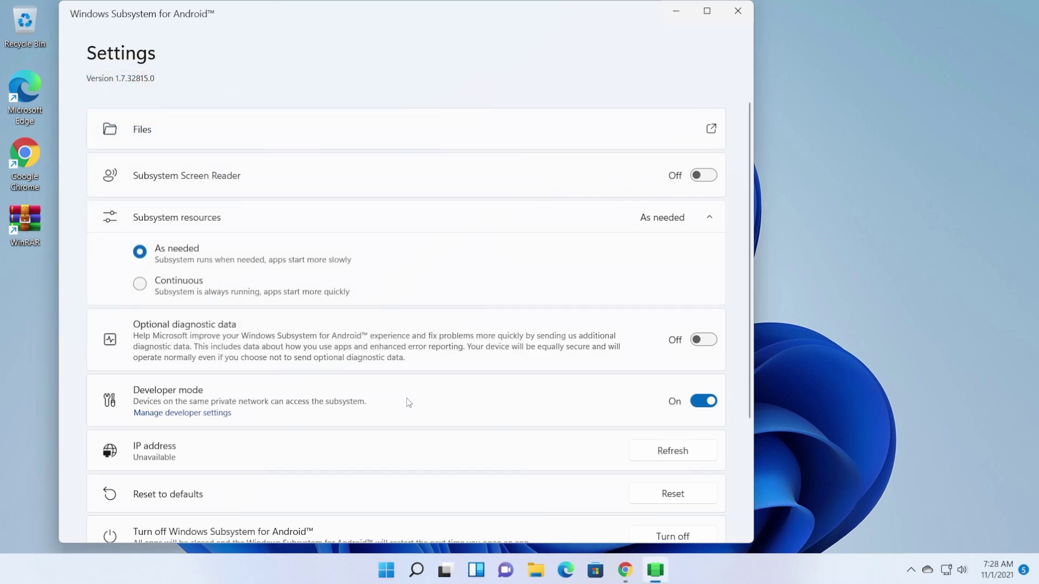
{"action": "left_click", "coordinate": [636, 458]}
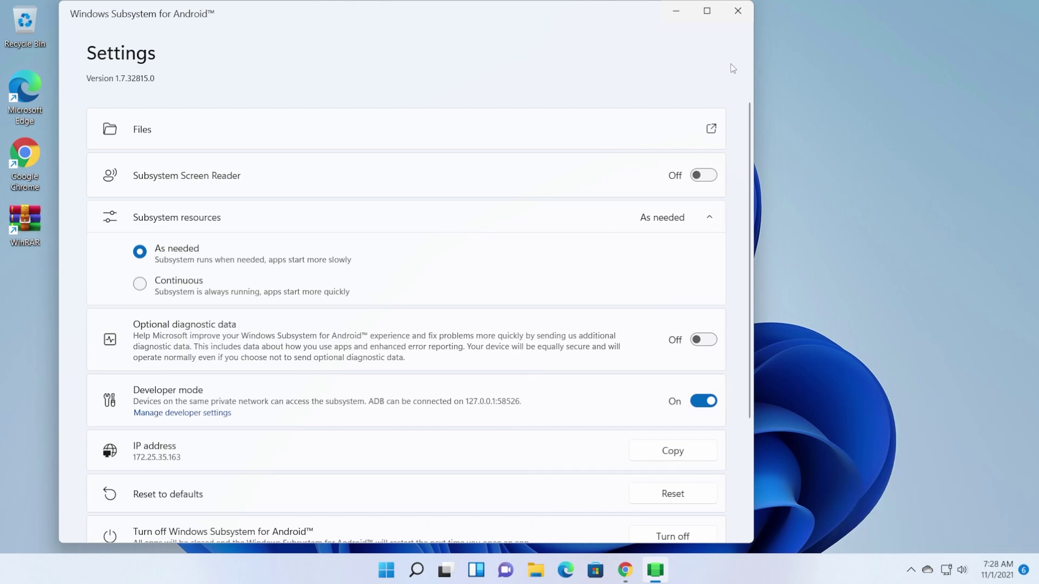
{"action": "left_click", "coordinate": [680, 20]}
- Launch Play Store by searching 'play' from the taskbar
{"action": "left_click", "coordinate": [416, 570]}
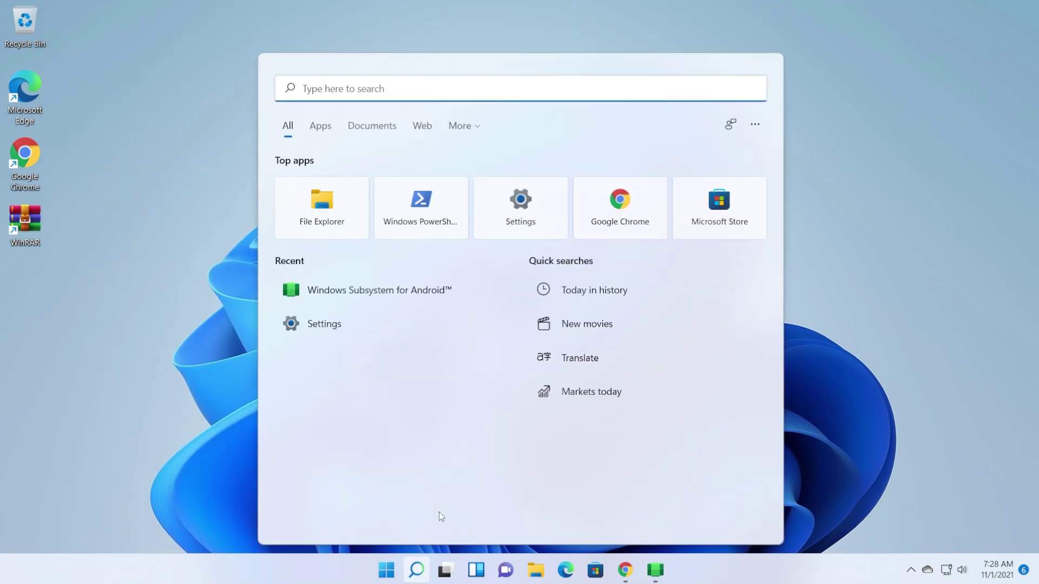
{"action": "type", "text": "play"}
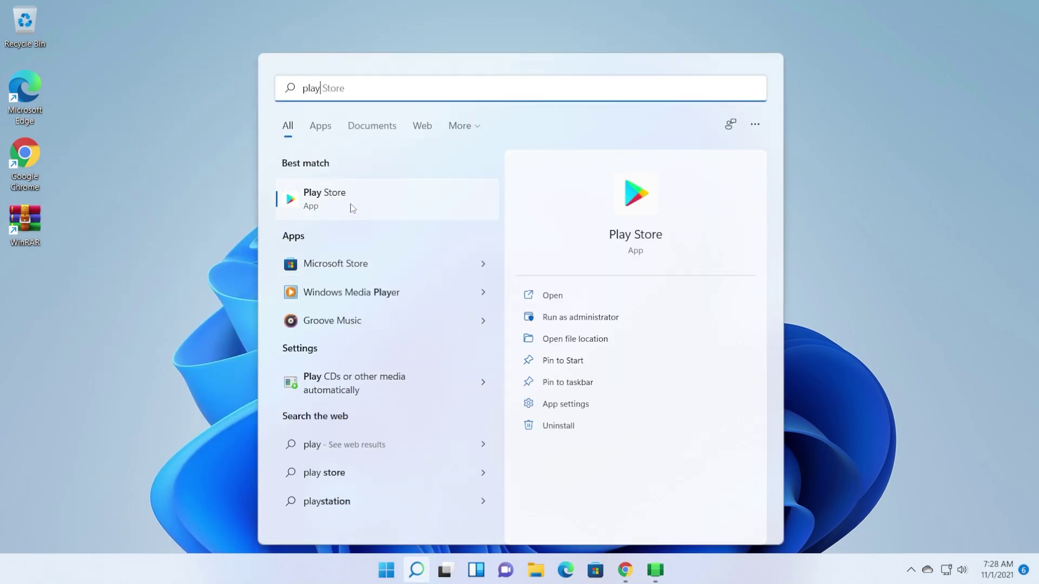
{"action": "left_click", "coordinate": [353, 208]}
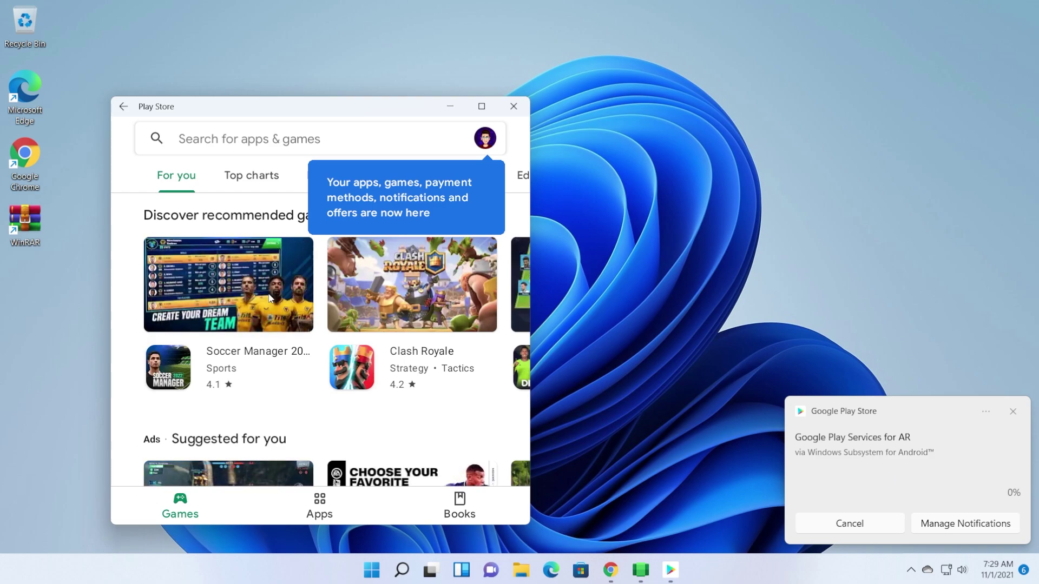
- View the Beach Buggy Racing listing, return to the Games home page, and nudge the window left
{"action": "scroll", "coordinate": [328, 293], "scroll_direction": "down", "scroll_amount": 2}
{"action": "scroll", "coordinate": [303, 281], "scroll_direction": "down", "scroll_amount": 10}
{"action": "left_click", "coordinate": [283, 271]}
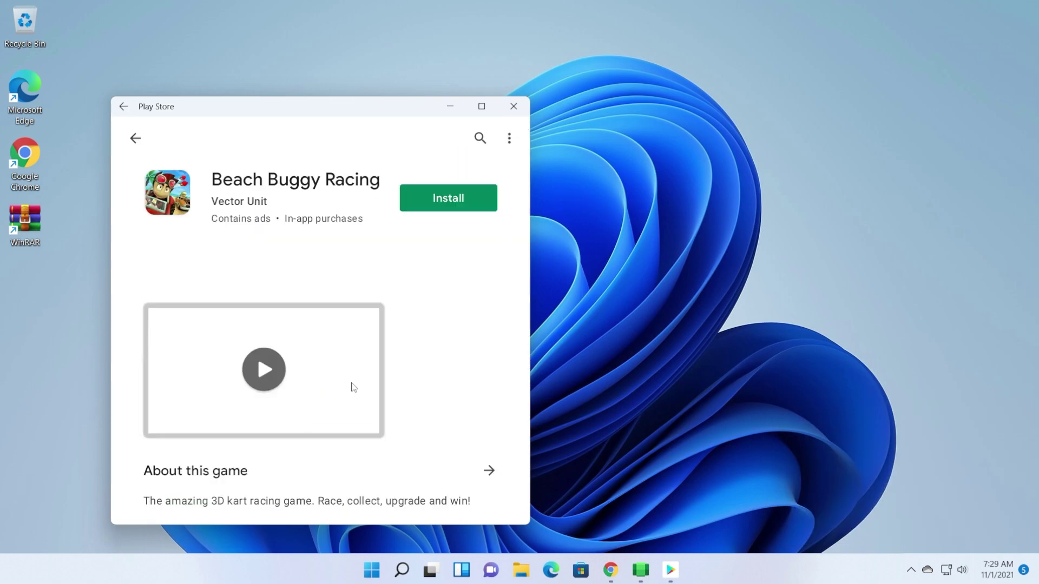
{"action": "scroll", "coordinate": [346, 381], "scroll_direction": "down", "scroll_amount": 2}
{"action": "key", "text": "Escape"}
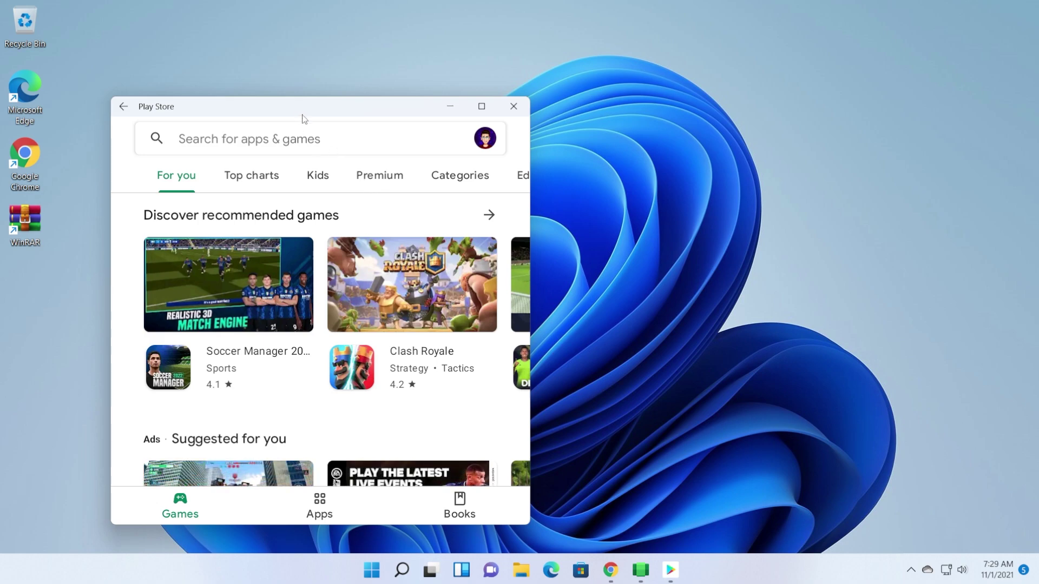
{"action": "left_click_drag", "start_coordinate": [302, 111], "coordinate": [288, 113]}
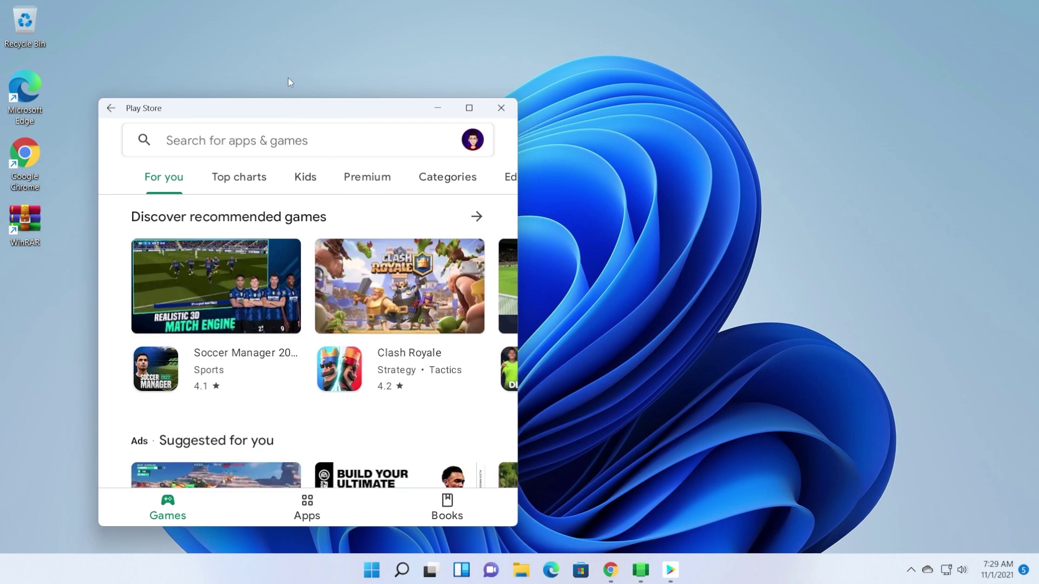